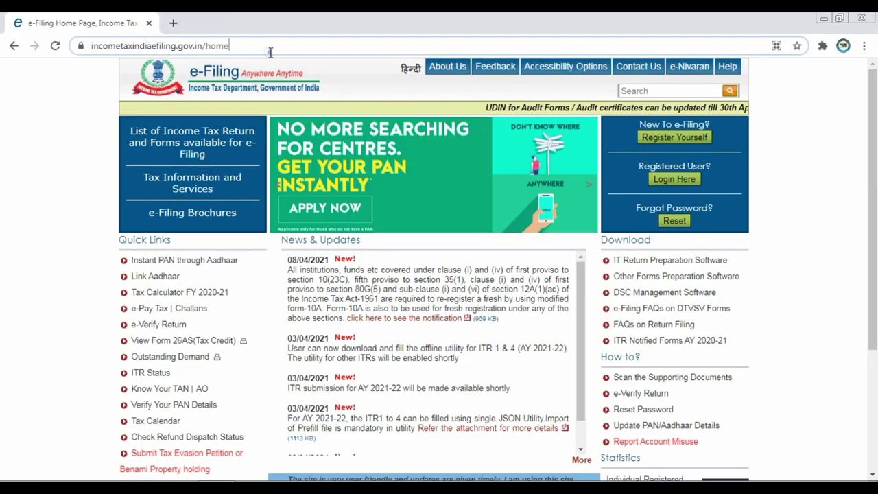
# Step: Go to the Google home page and search for 26as
pyautogui.click(447, 83)
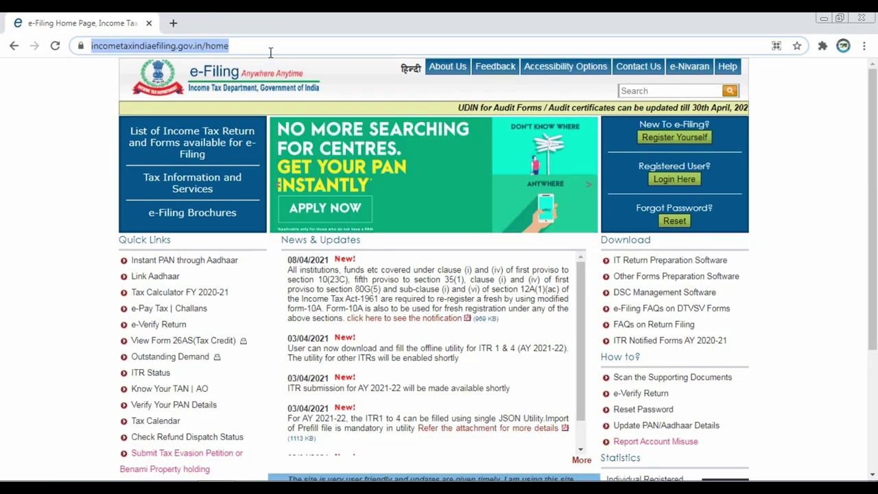
pyautogui.write('goo')
pyautogui.press('Return')
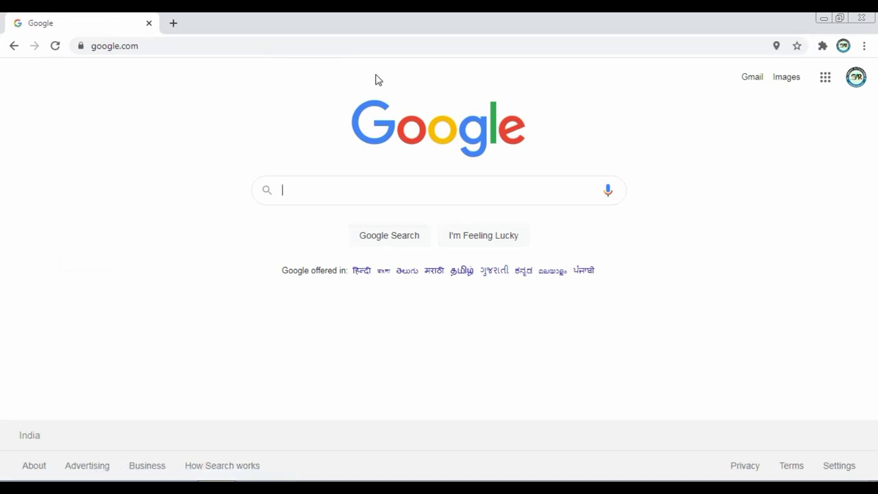
pyautogui.click(374, 186)
pyautogui.write('26as')
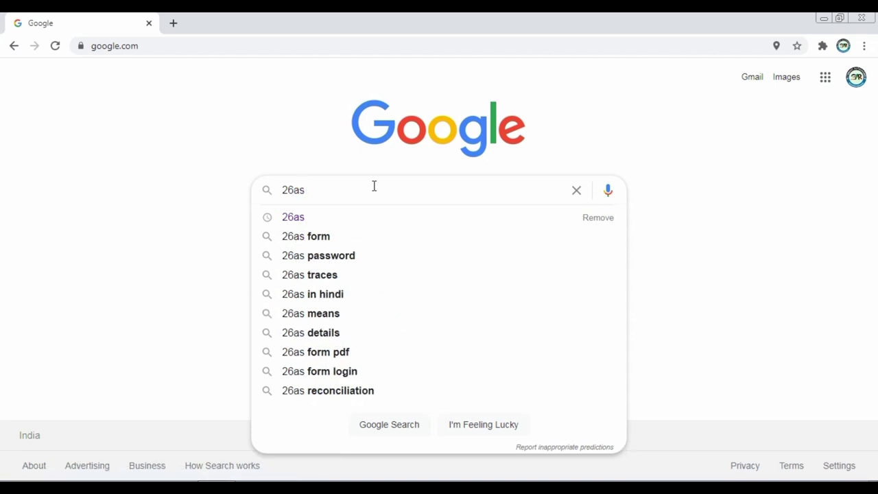
pyautogui.press('Return')
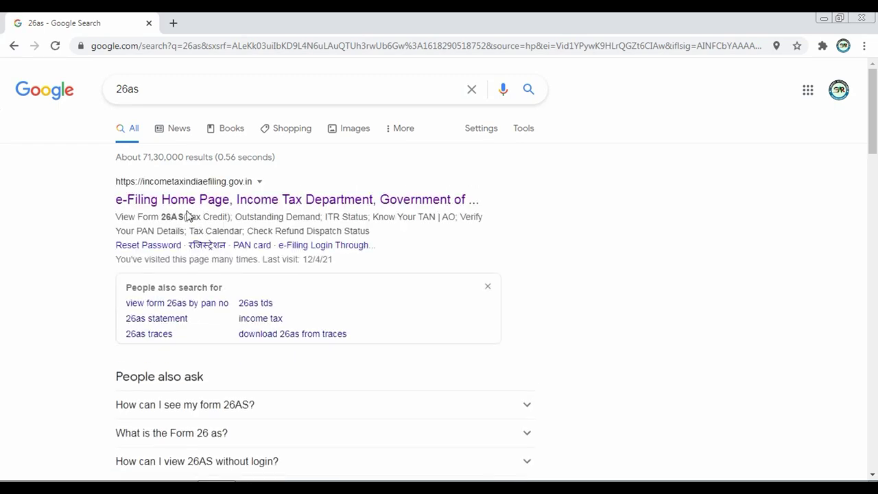
# Step: Open the Income Tax Department's e-Filing Home Page from the search results and dismiss the 2021 calendar announcement
pyautogui.click(185, 210)
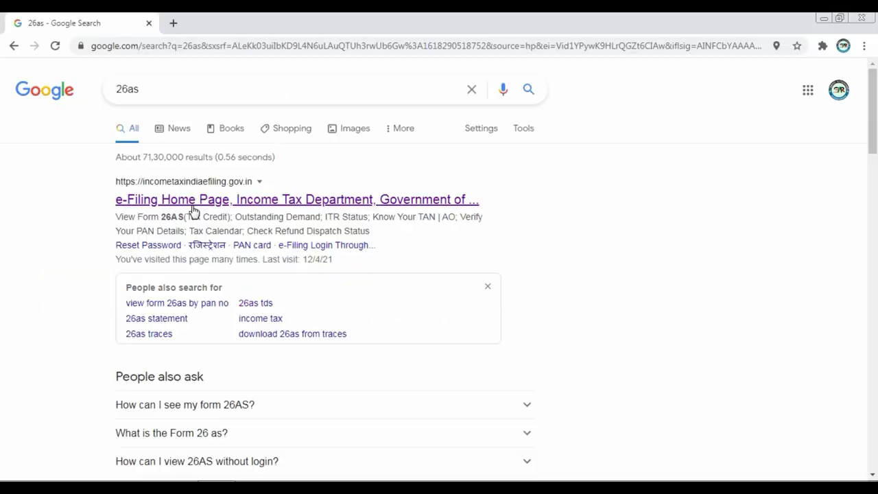
pyautogui.click(205, 195)
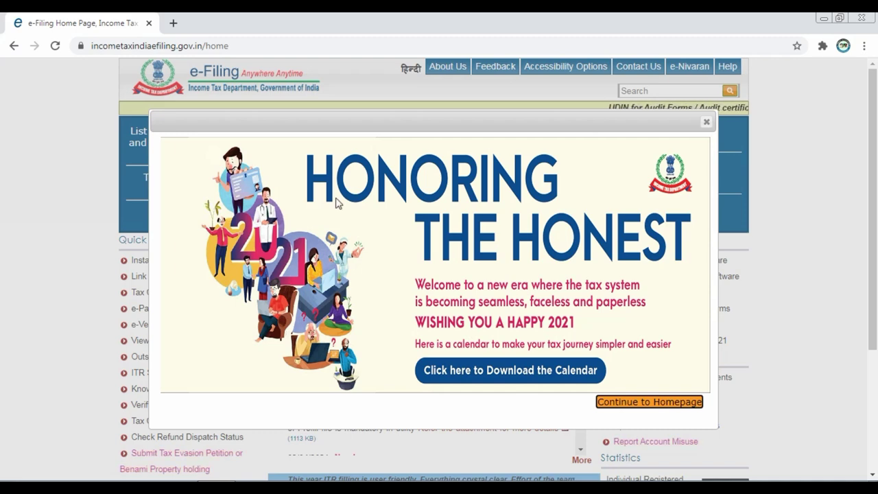
pyautogui.click(706, 123)
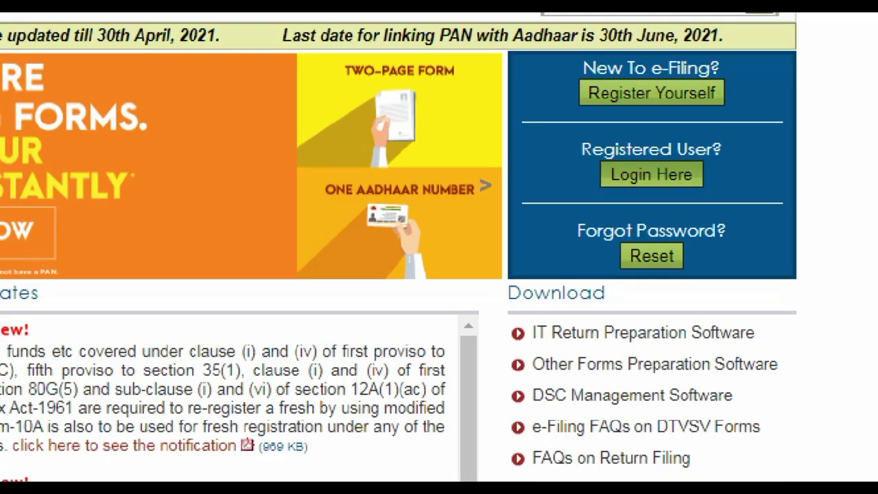
pyautogui.click(698, 182)
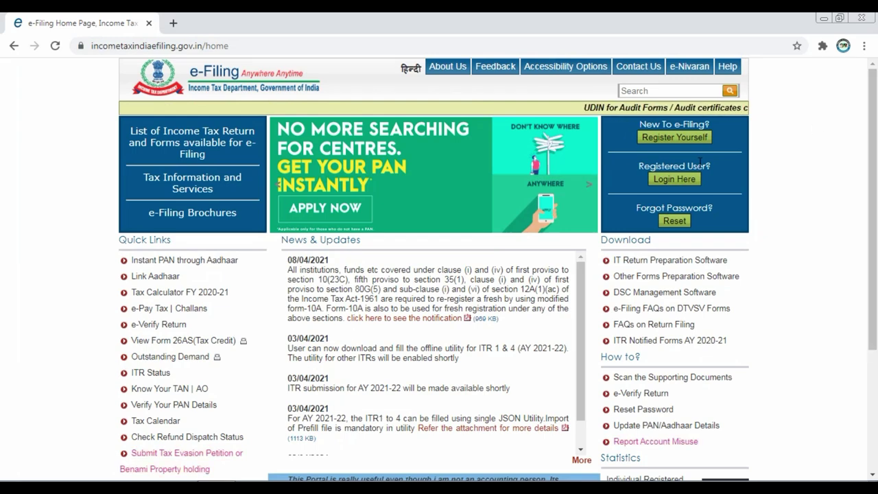
# Step: Try to start a new e-Filing registration with the user type Individual
pyautogui.click(671, 138)
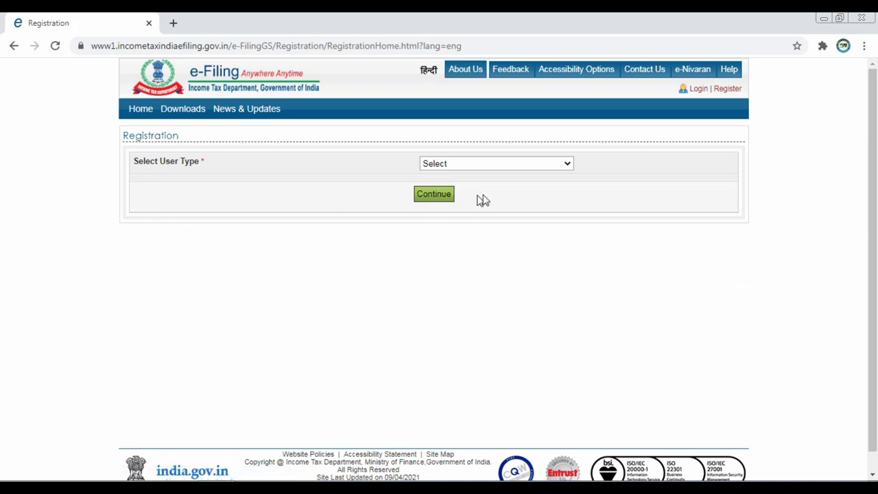
pyautogui.click(487, 166)
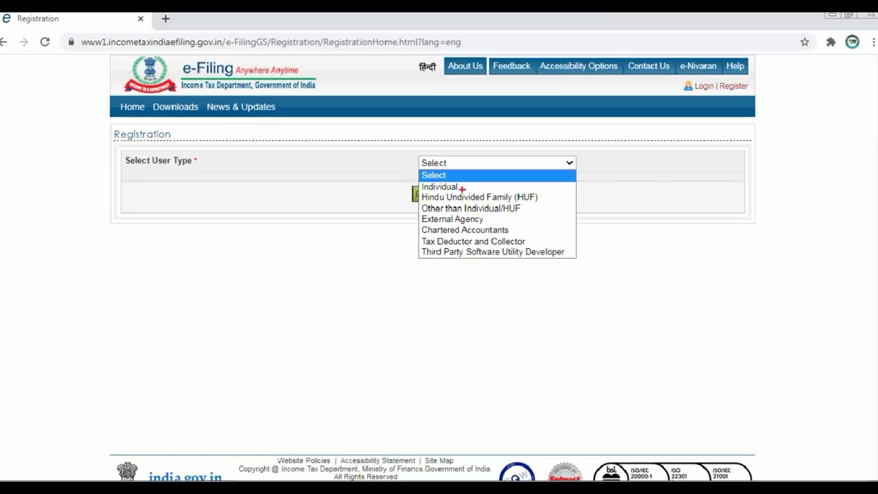
pyautogui.click(439, 199)
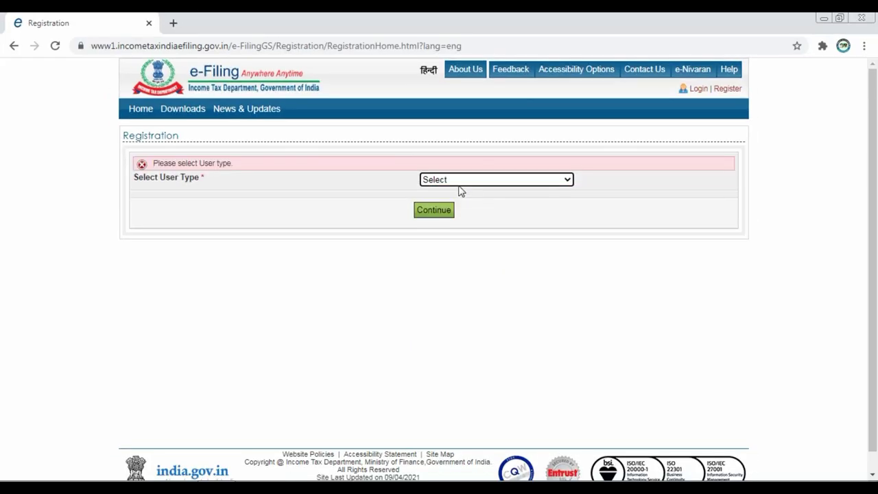
pyautogui.click(432, 147)
pyautogui.click(456, 203)
pyautogui.click(433, 210)
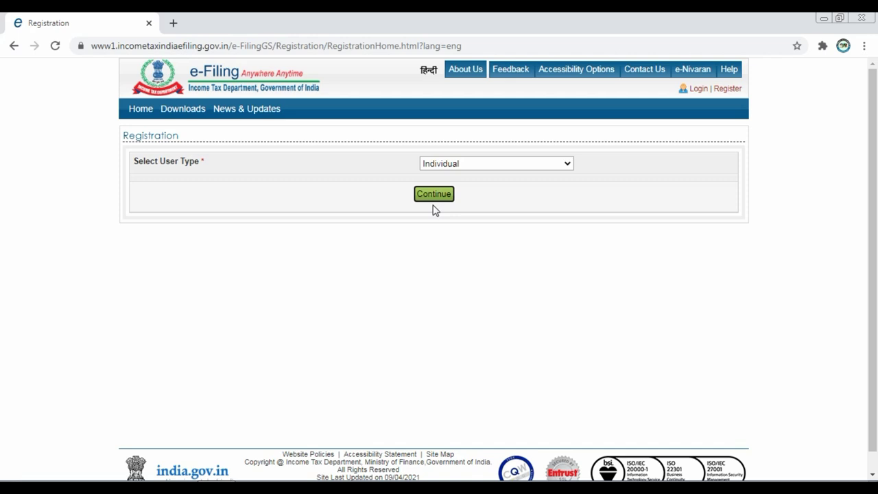
pyautogui.click(433, 196)
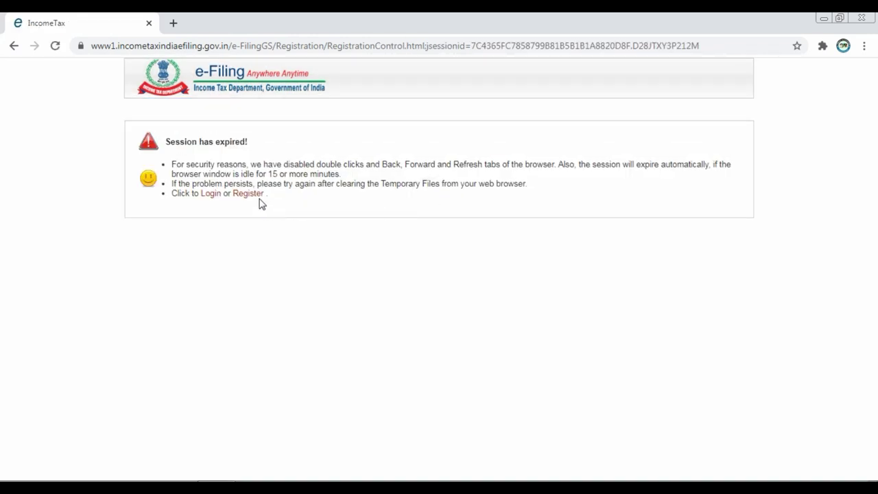
# Step: Return to e-Filing registration through the login page and bring up the basic details form for an Individual user
pyautogui.click(211, 194)
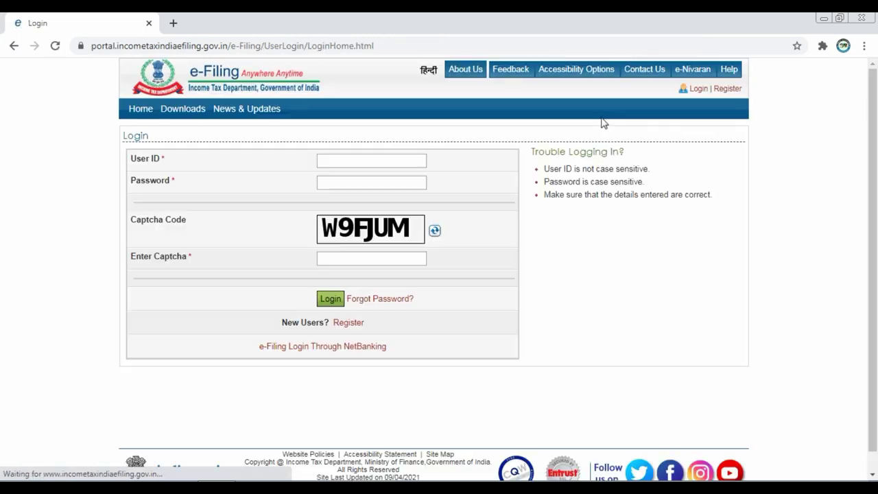
pyautogui.click(728, 90)
pyautogui.click(502, 165)
pyautogui.click(462, 187)
pyautogui.click(439, 199)
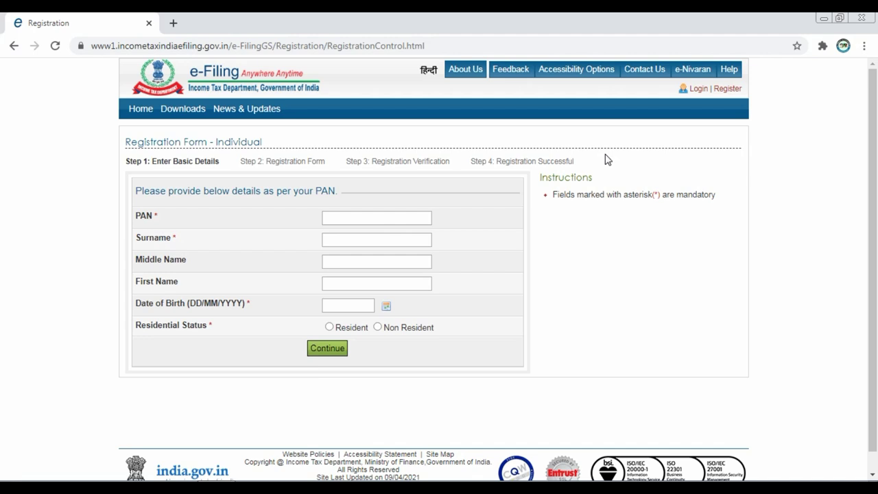
# Step: Log in to the e-Filing portal with the user ID, the account password and the captcha code
pyautogui.click(698, 89)
pyautogui.click(371, 160)
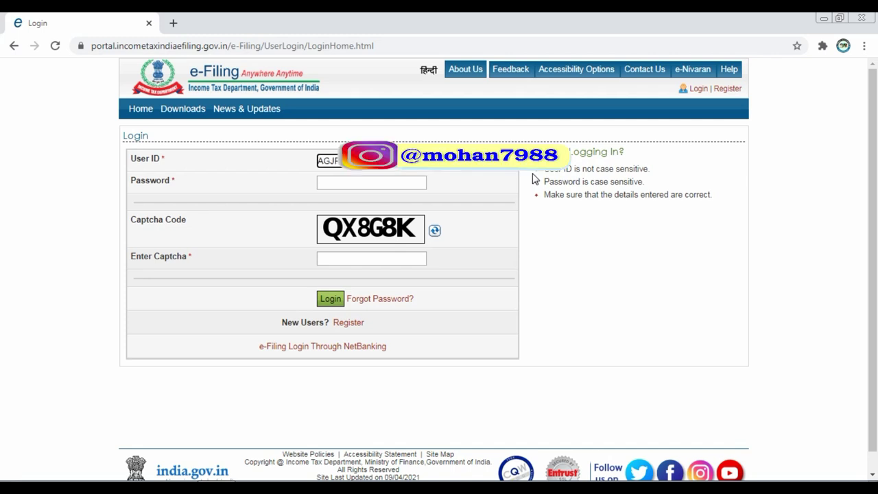
pyautogui.click(409, 182)
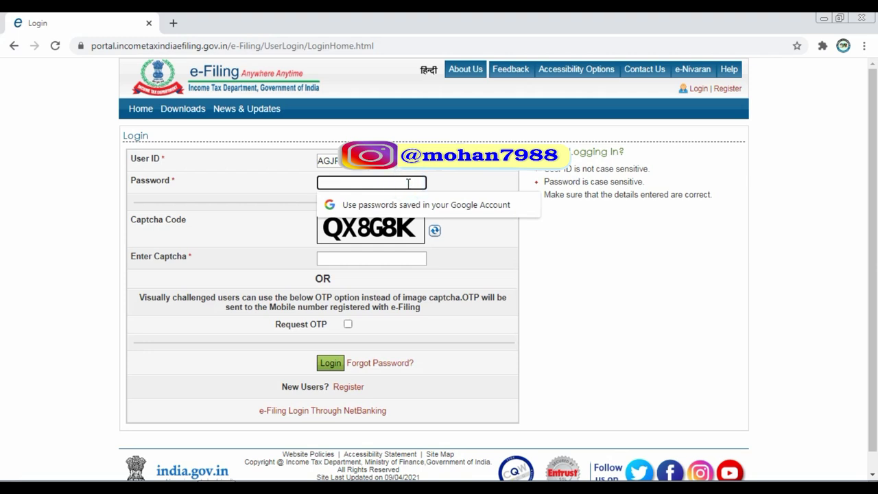
pyautogui.write('•')
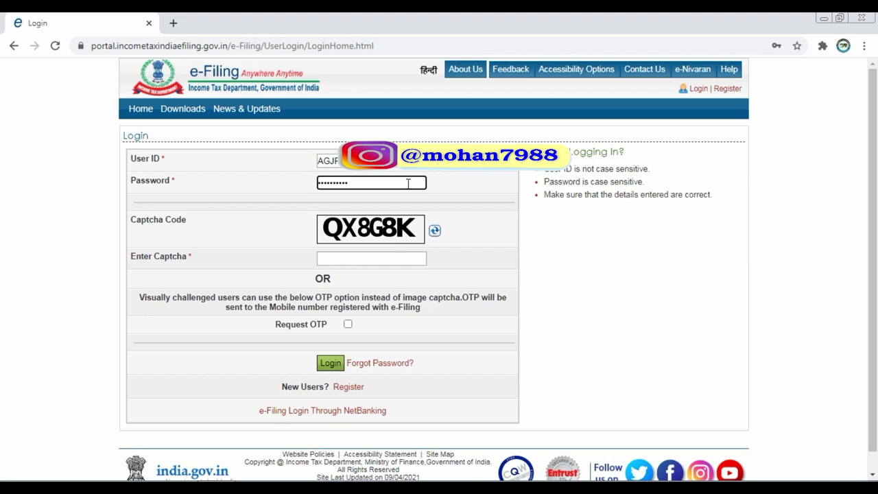
pyautogui.click(362, 259)
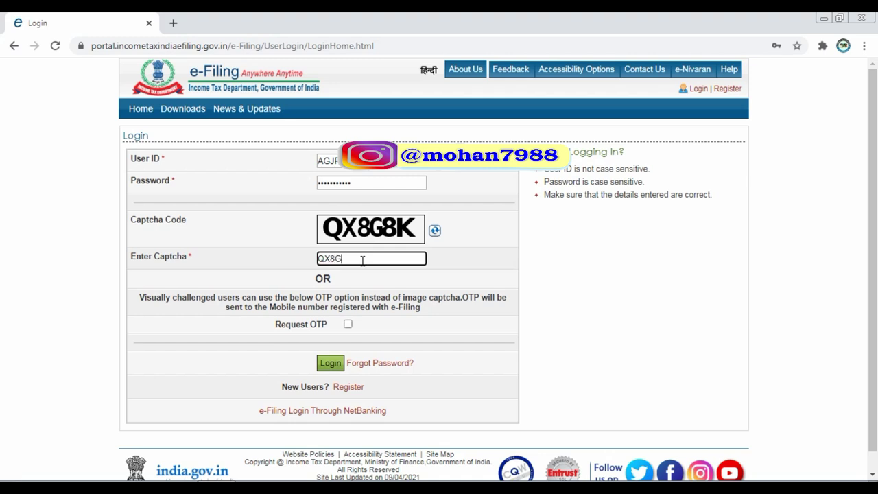
pyautogui.click(332, 363)
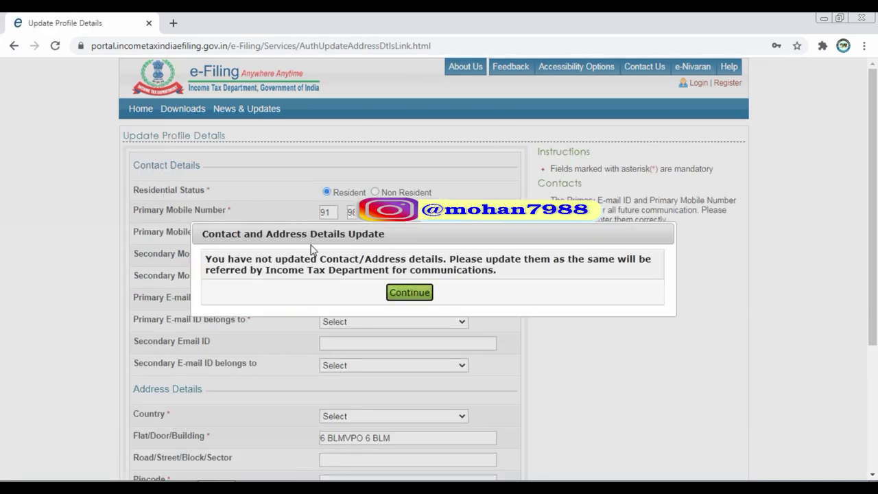
# Step: Dismiss the contact and address update notice and skip updating the profile details
pyautogui.click(409, 293)
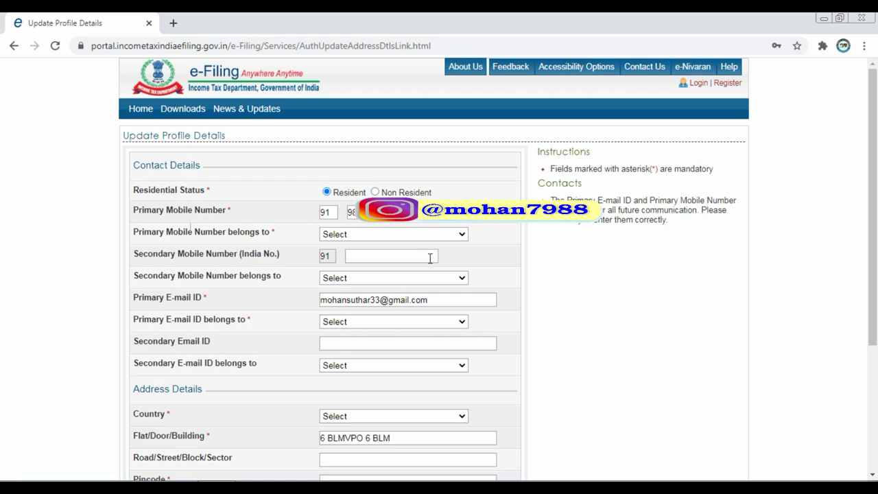
pyautogui.scroll(-3, 430, 258)
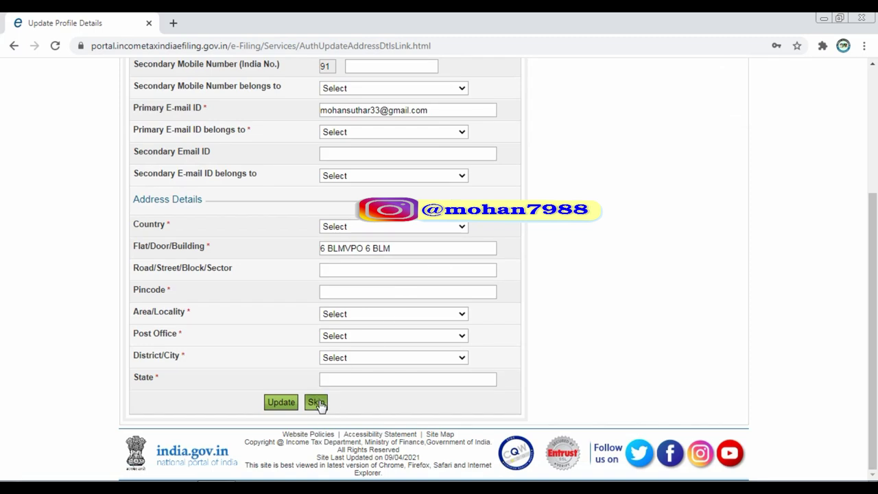
pyautogui.click(318, 404)
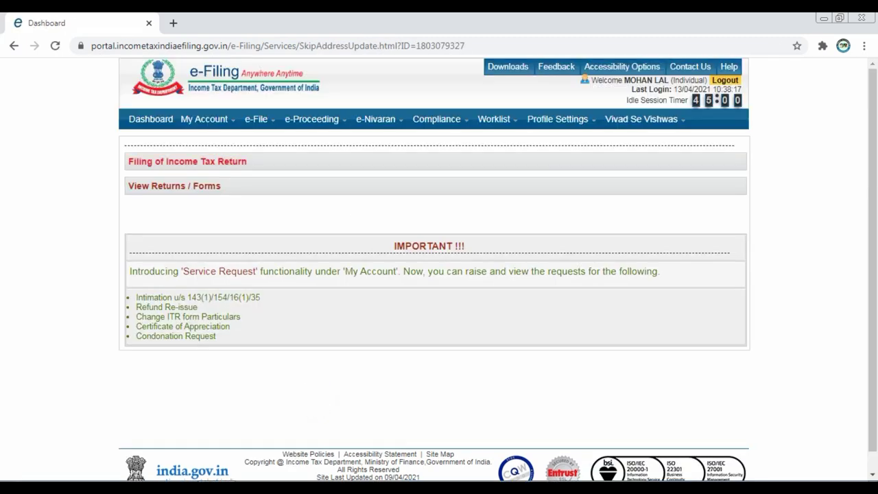
# Step: Request View Form 26AS (Tax Credit) for the account and confirm the redirect to the TDS-CPC website
pyautogui.moveTo(235, 129)
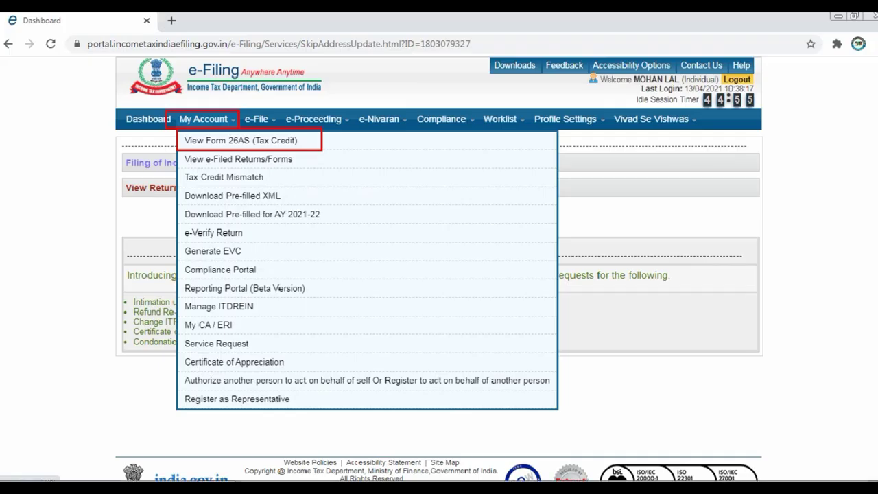
pyautogui.click(225, 140)
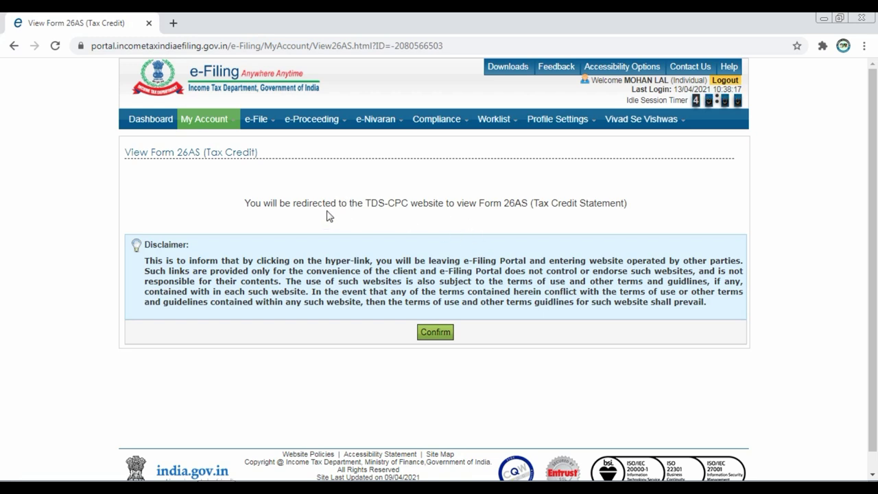
pyautogui.click(436, 332)
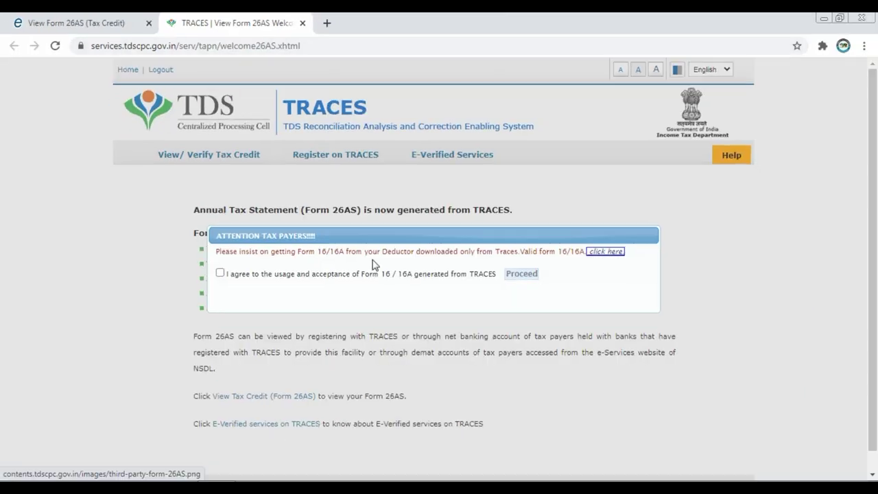
# Step: Agree to the usage and acceptance of Form 16 / 16A from TRACES and open View Tax Credit (Form 26AS)
pyautogui.click(220, 273)
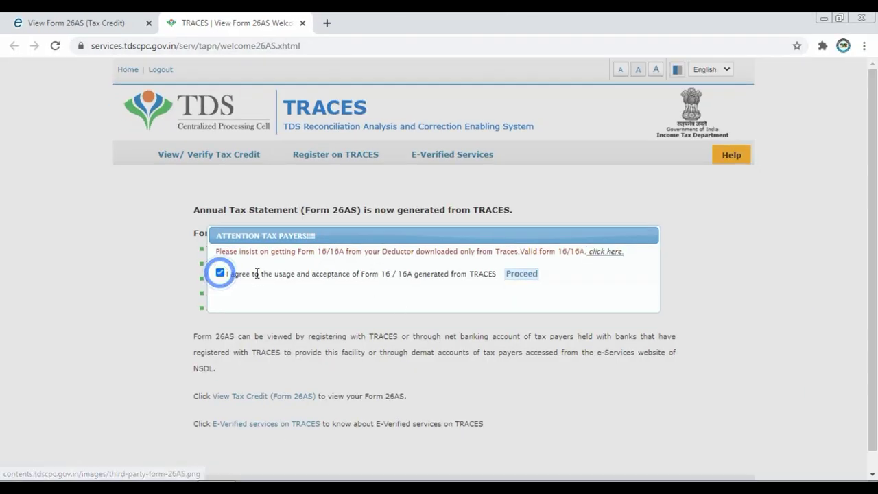
pyautogui.click(525, 275)
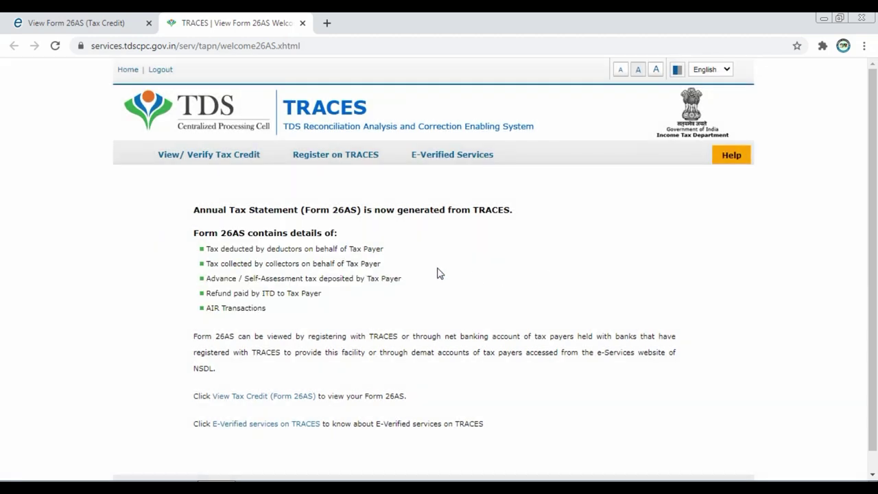
pyautogui.scroll(-1, 341, 279)
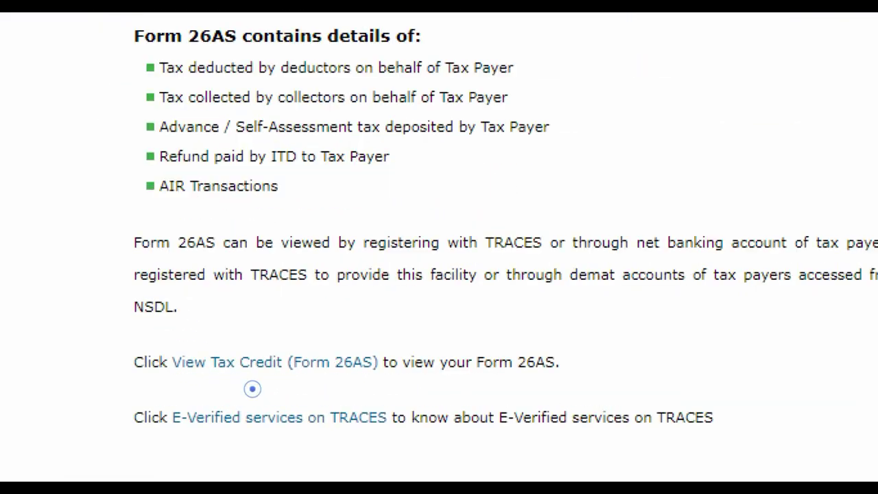
pyautogui.moveTo(150, 351); pyautogui.dragTo(313, 382)
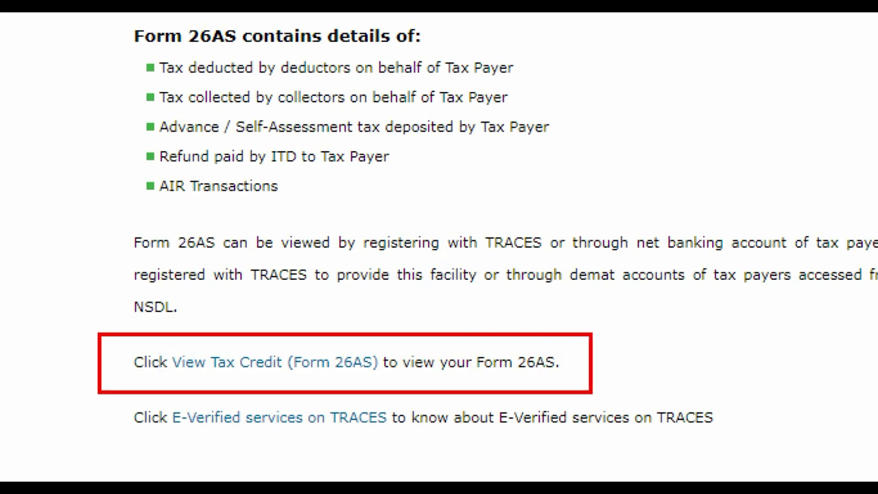
pyautogui.click(315, 364)
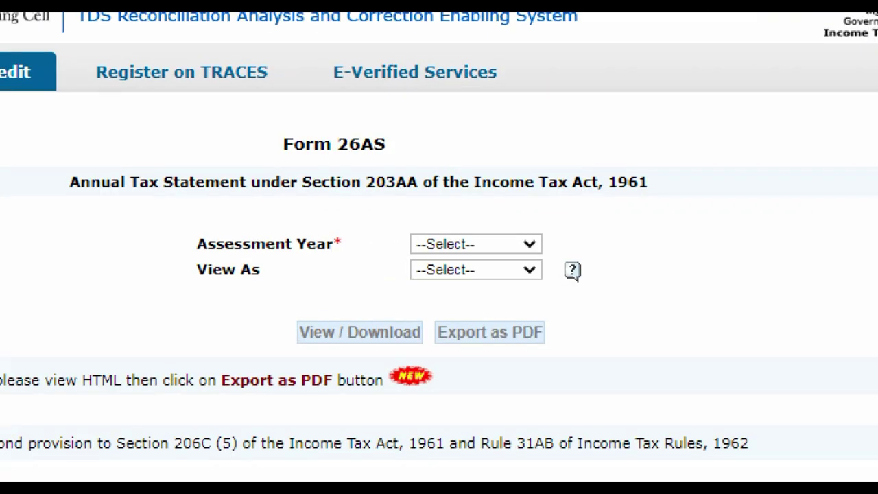
# Step: Set the Form 26AS assessment year to 2021-22 and its view format to HTML
pyautogui.click(489, 240)
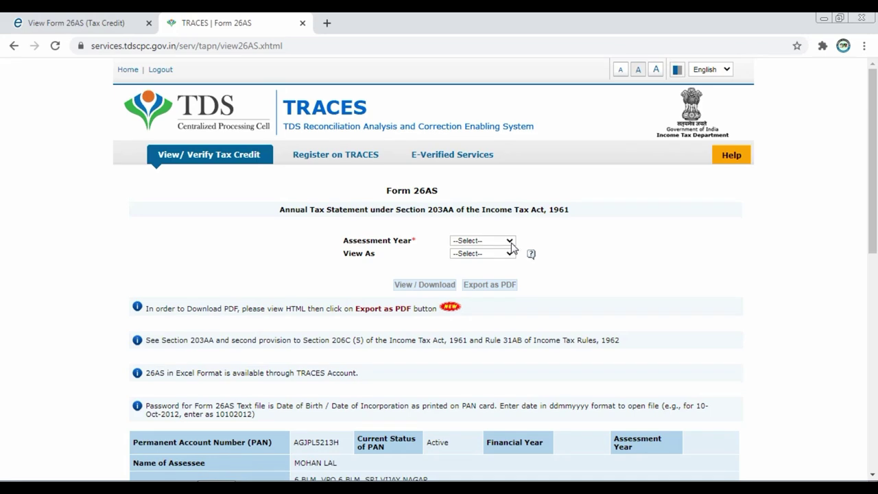
pyautogui.click(510, 241)
pyautogui.click(495, 241)
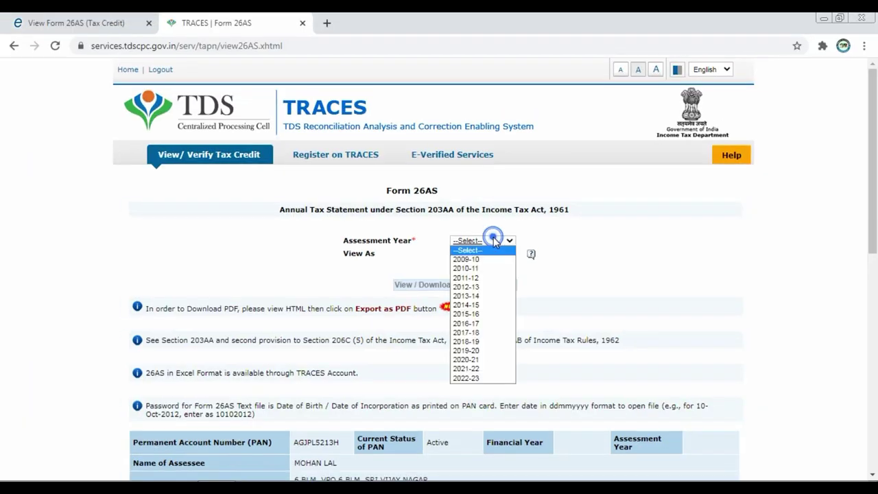
pyautogui.click(481, 370)
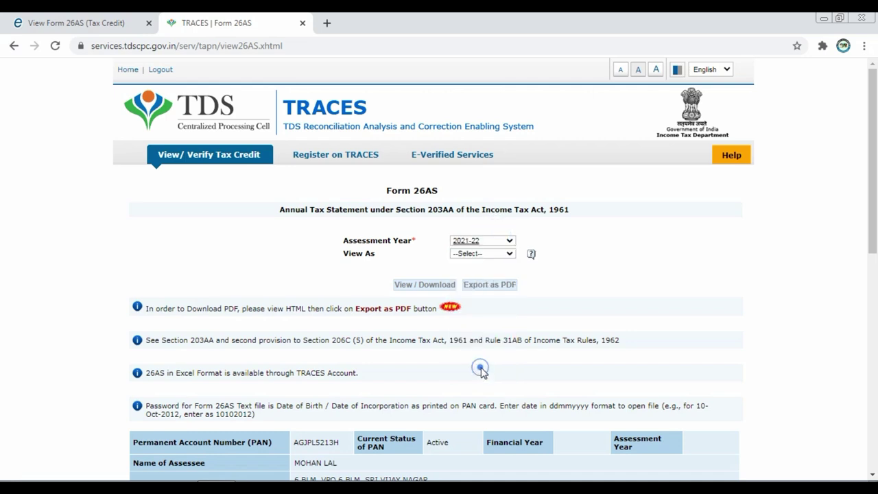
pyautogui.click(476, 255)
pyautogui.click(478, 268)
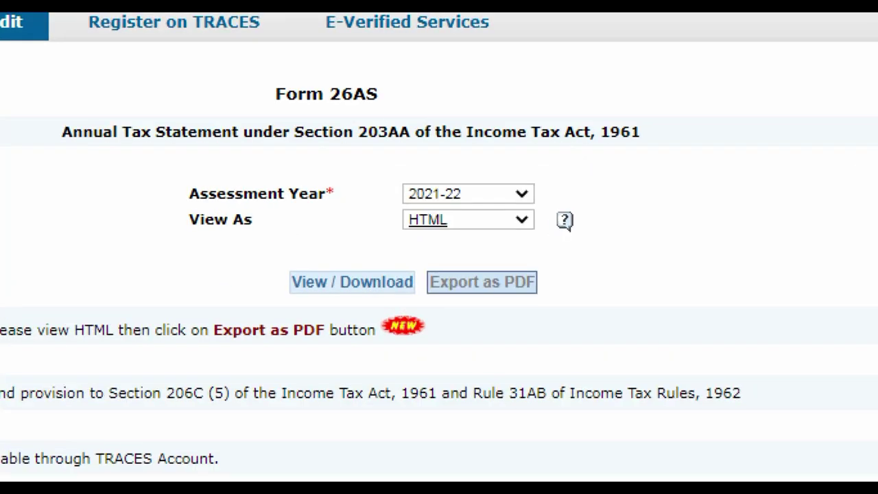
# Step: Load the HTML view of the Form 26AS statement for assessment year 2021-22
pyautogui.moveTo(539, 275); pyautogui.dragTo(459, 301)
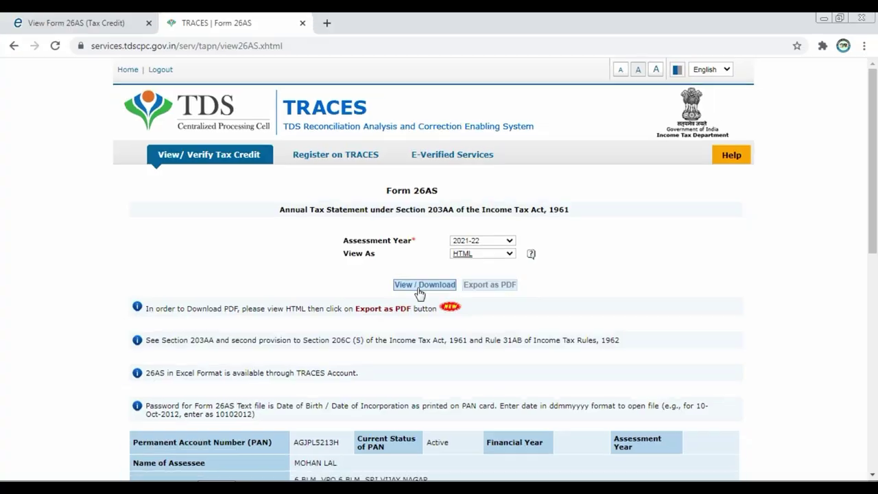
pyautogui.click(309, 291)
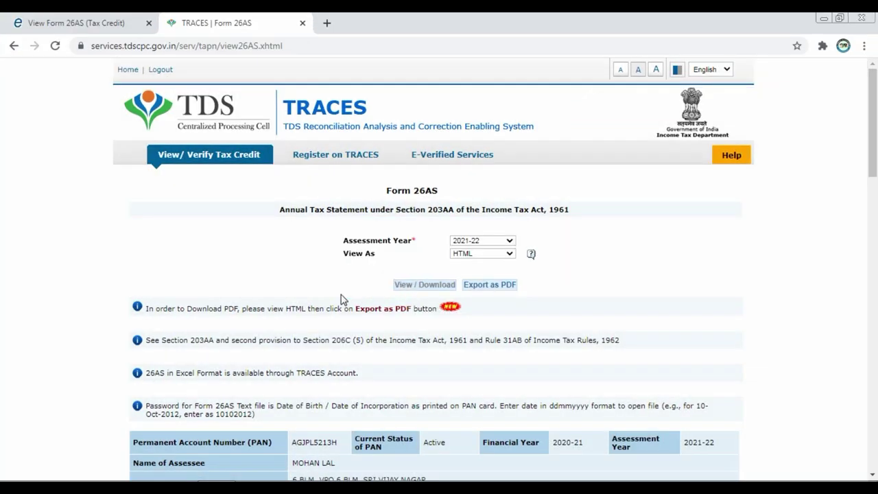
# Step: Examine Part A of the statement, covering the deductor name, TAN, amount paid or credited, tax deducted and TDS deposited
pyautogui.scroll(-5, 343, 297)
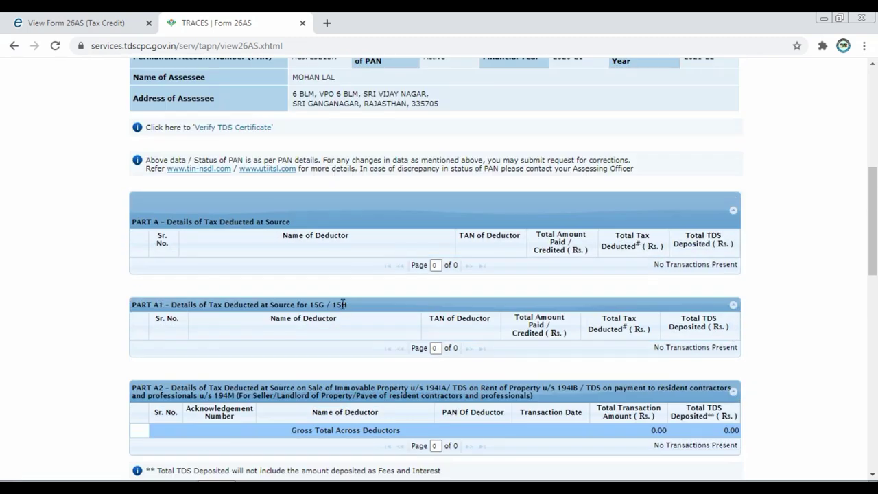
pyautogui.scroll(1, 308, 133)
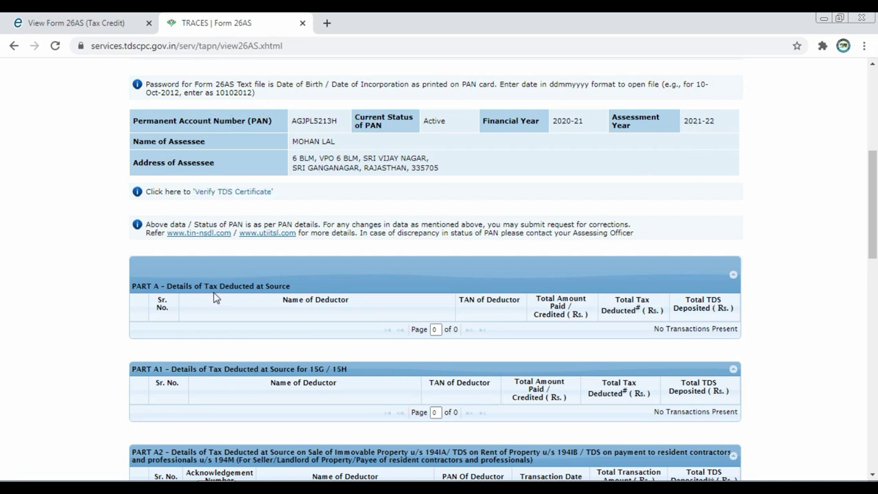
pyautogui.scroll(-1, 206, 285)
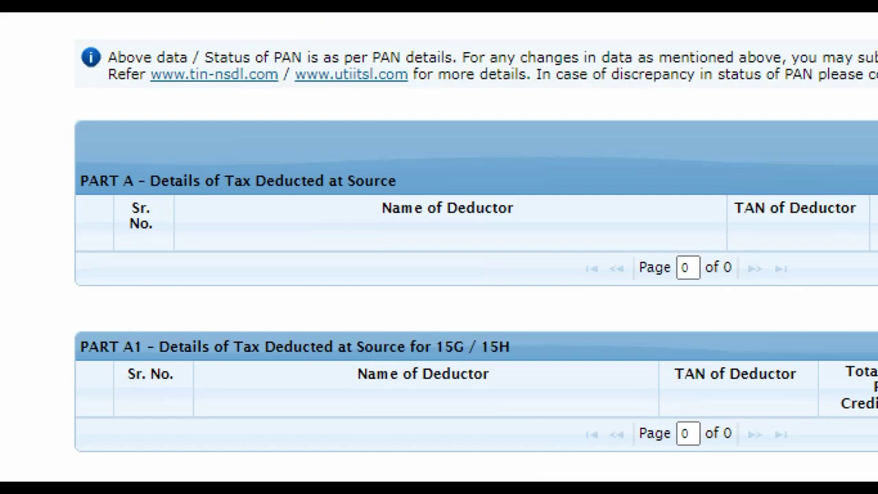
pyautogui.click(182, 262)
pyautogui.moveTo(111, 207); pyautogui.dragTo(182, 222)
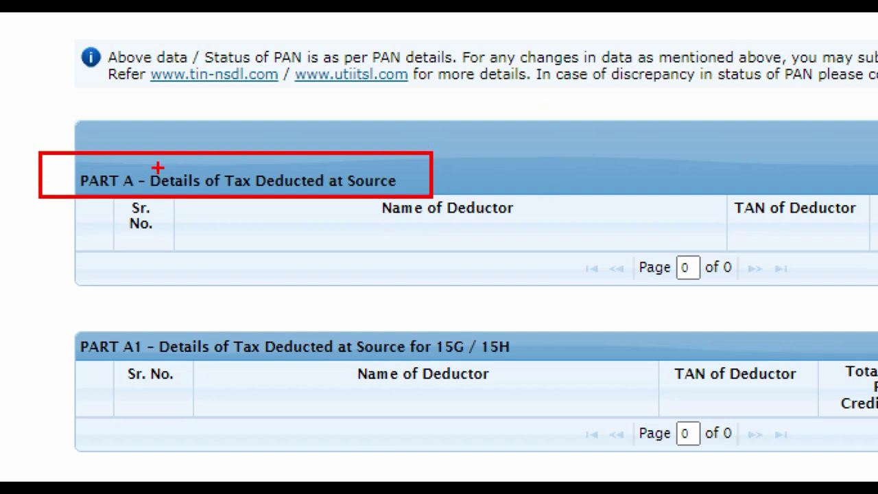
pyautogui.moveTo(52, 112)
pyautogui.mouseDown()
pyautogui.moveTo(73, 242)
pyautogui.moveTo(584, 337)
pyautogui.moveTo(876, 310)
pyautogui.mouseUp()
pyautogui.click(151, 256)
pyautogui.moveTo(347, 187)
pyautogui.mouseDown()
pyautogui.moveTo(482, 223)
pyautogui.moveTo(548, 227)
pyautogui.mouseUp()
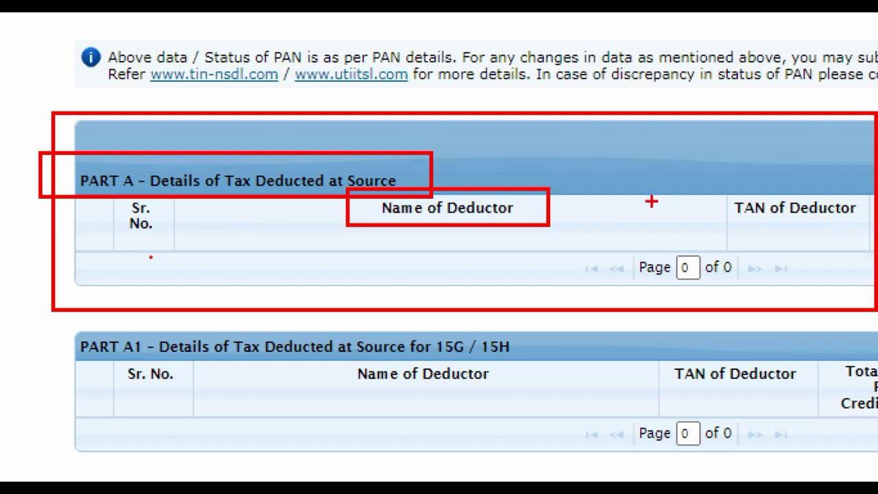
pyautogui.moveTo(729, 187)
pyautogui.mouseDown()
pyautogui.moveTo(851, 241)
pyautogui.moveTo(873, 242)
pyautogui.mouseUp()
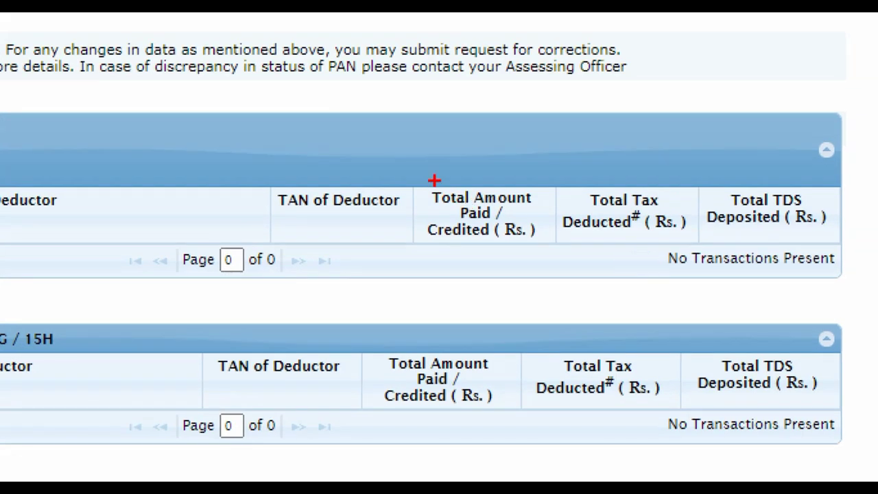
pyautogui.moveTo(413, 166)
pyautogui.mouseDown()
pyautogui.moveTo(525, 249)
pyautogui.moveTo(559, 245)
pyautogui.mouseUp()
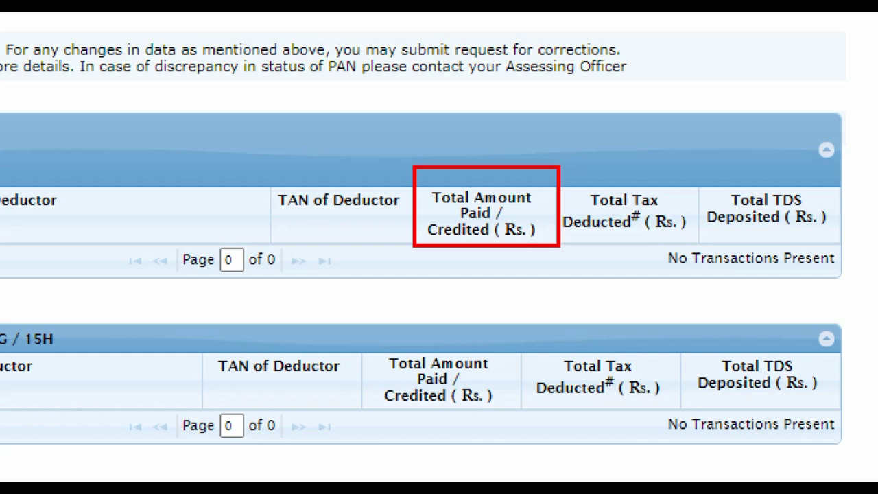
pyautogui.moveTo(555, 162)
pyautogui.mouseDown()
pyautogui.moveTo(561, 199)
pyautogui.moveTo(698, 249)
pyautogui.mouseUp()
pyautogui.moveTo(697, 165)
pyautogui.mouseDown()
pyautogui.moveTo(731, 221)
pyautogui.moveTo(798, 244)
pyautogui.moveTo(843, 247)
pyautogui.mouseUp()
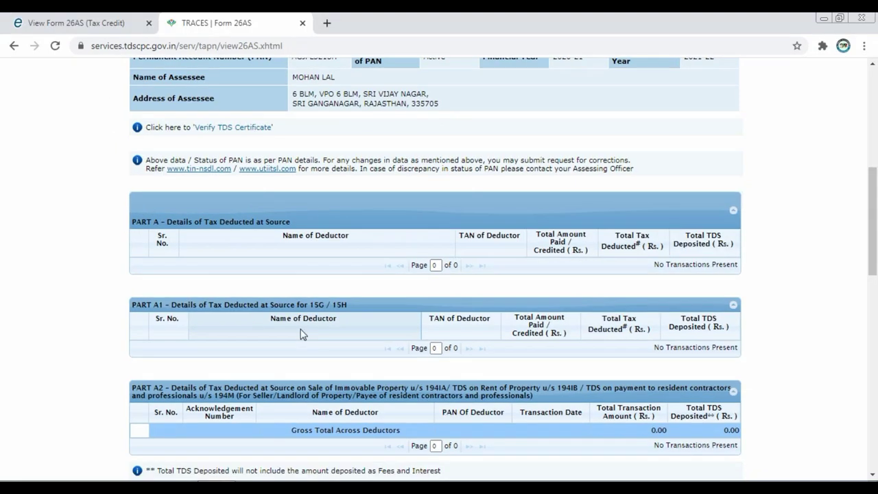
# Step: Examine Part B on tax collected at source, including the amount paid or debited, tax collected and TCS deposited
pyautogui.scroll(-1, 337, 328)
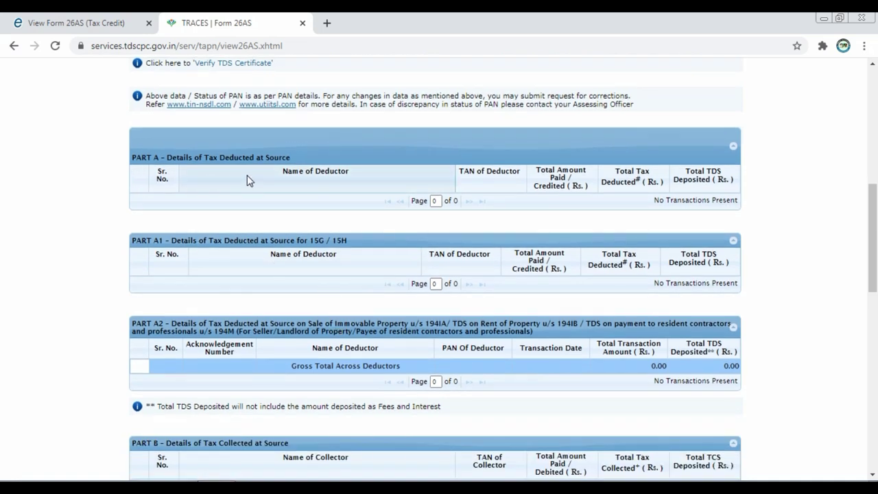
pyautogui.scroll(-4, 246, 177)
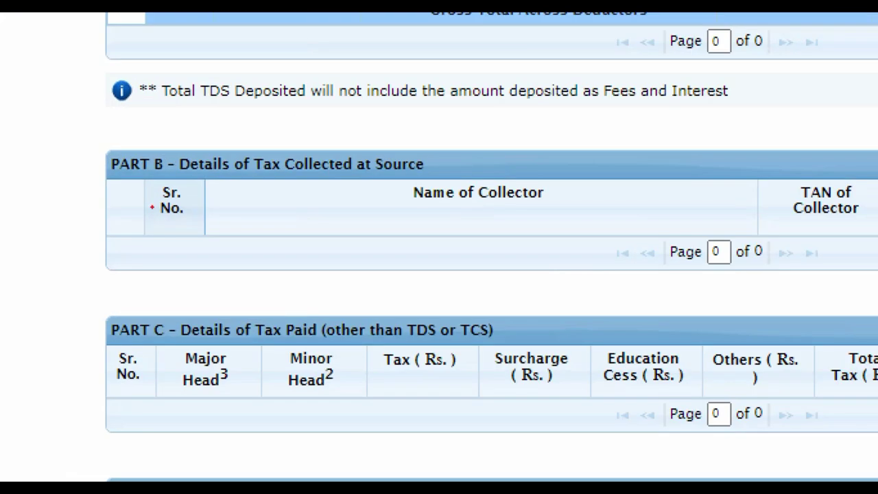
pyautogui.click(152, 207)
pyautogui.moveTo(51, 134)
pyautogui.mouseDown()
pyautogui.moveTo(423, 192)
pyautogui.moveTo(469, 192)
pyautogui.moveTo(466, 183)
pyautogui.mouseUp()
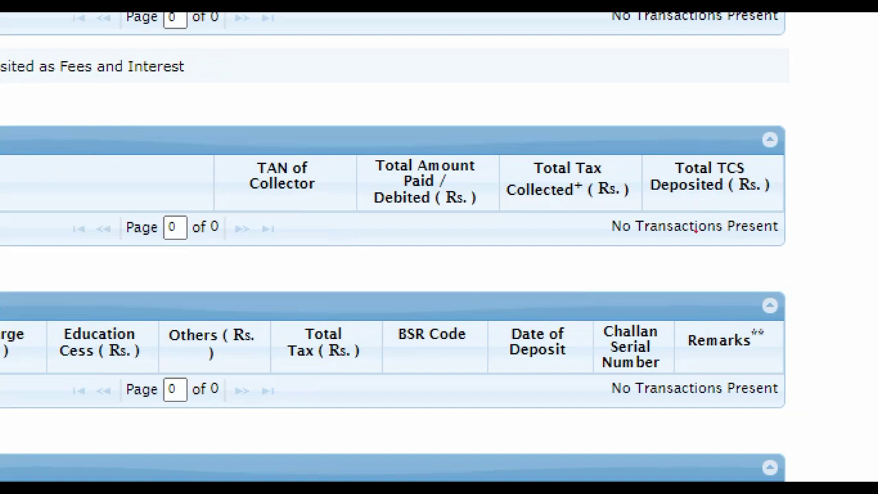
pyautogui.moveTo(342, 136)
pyautogui.mouseDown()
pyautogui.moveTo(383, 171)
pyautogui.moveTo(493, 212)
pyautogui.mouseUp()
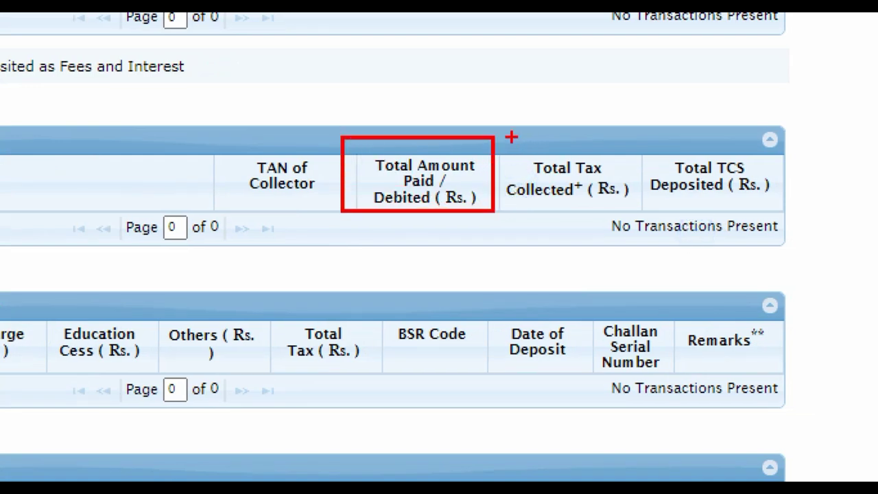
pyautogui.moveTo(494, 135); pyautogui.dragTo(543, 192)
pyautogui.moveTo(627, 207); pyautogui.dragTo(638, 211)
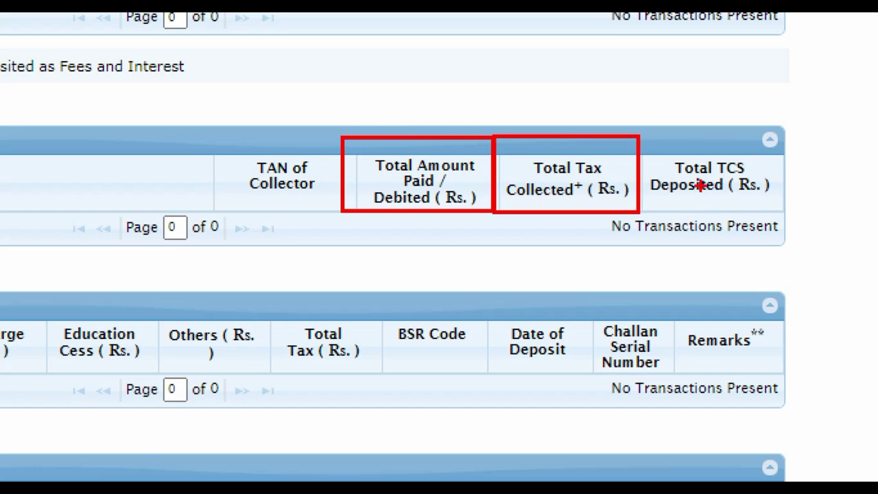
pyautogui.moveTo(640, 133)
pyautogui.mouseDown()
pyautogui.moveTo(652, 157)
pyautogui.moveTo(725, 205)
pyautogui.moveTo(791, 219)
pyautogui.mouseUp()
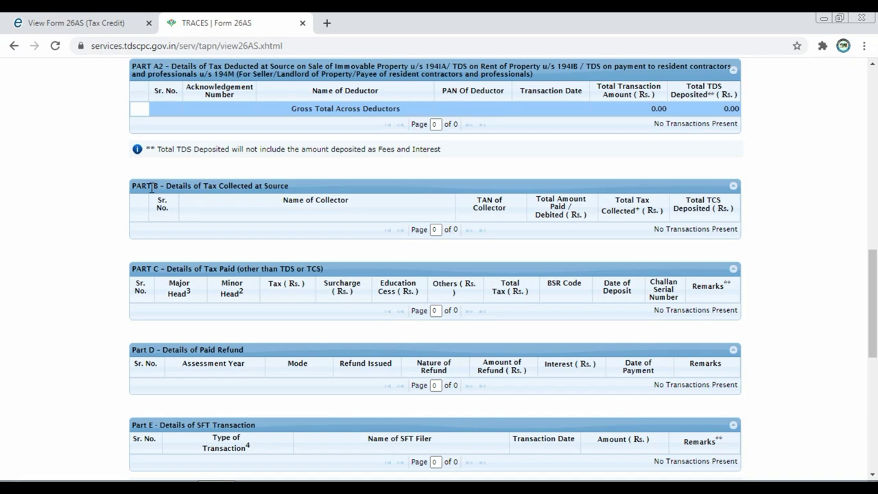
# Step: Review the Part C tax paid details and the Part H GSTR-3B filing date, return period and turnover columns
pyautogui.scroll(-1, 159, 227)
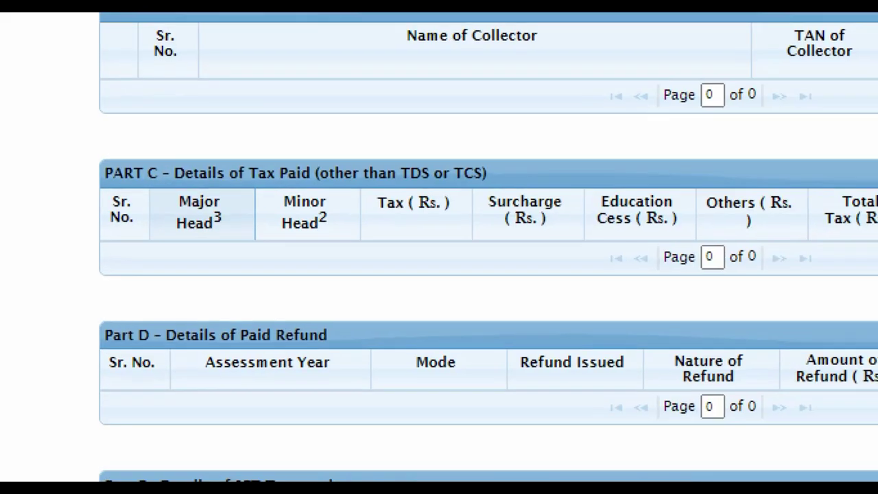
pyautogui.click(159, 235)
pyautogui.moveTo(71, 148); pyautogui.dragTo(588, 198)
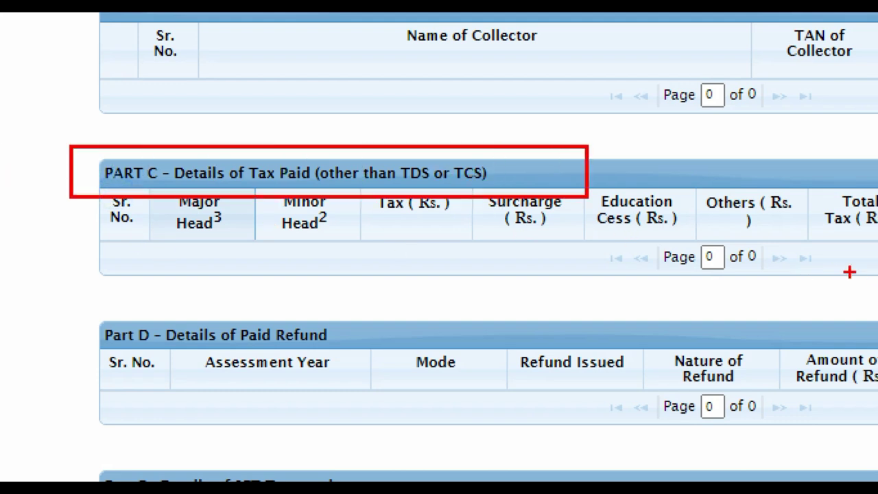
pyautogui.press('Escape')
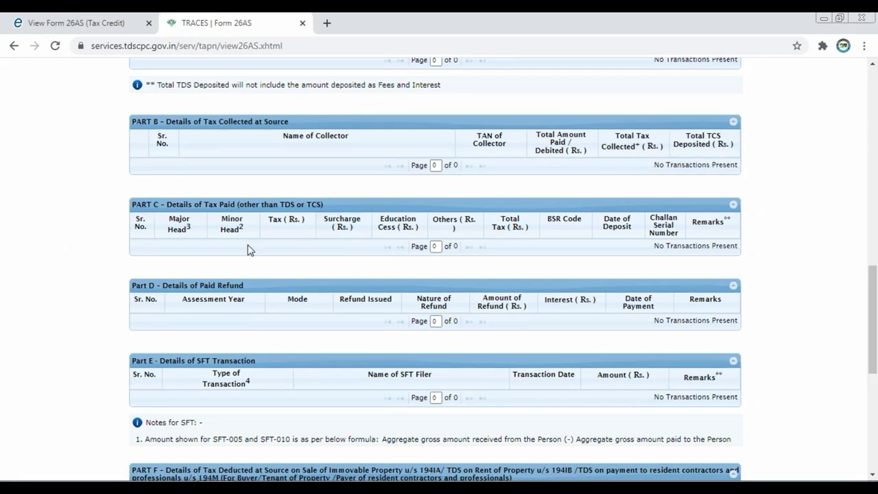
pyautogui.scroll(-2, 252, 232)
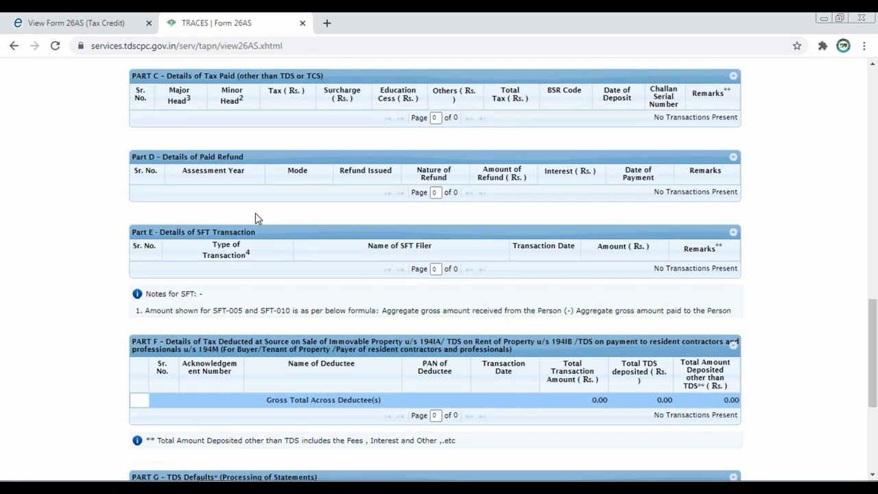
pyautogui.scroll(-2, 257, 233)
pyautogui.scroll(-2, 259, 233)
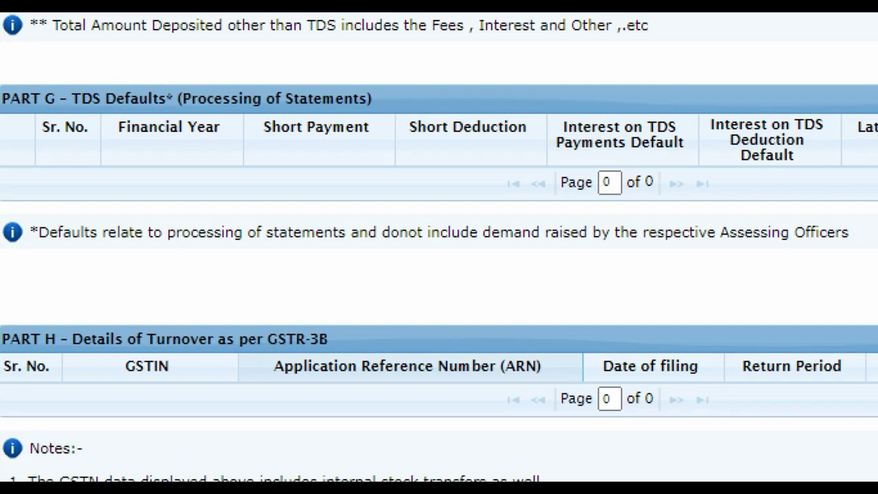
pyautogui.moveTo(2, 292); pyautogui.dragTo(405, 360)
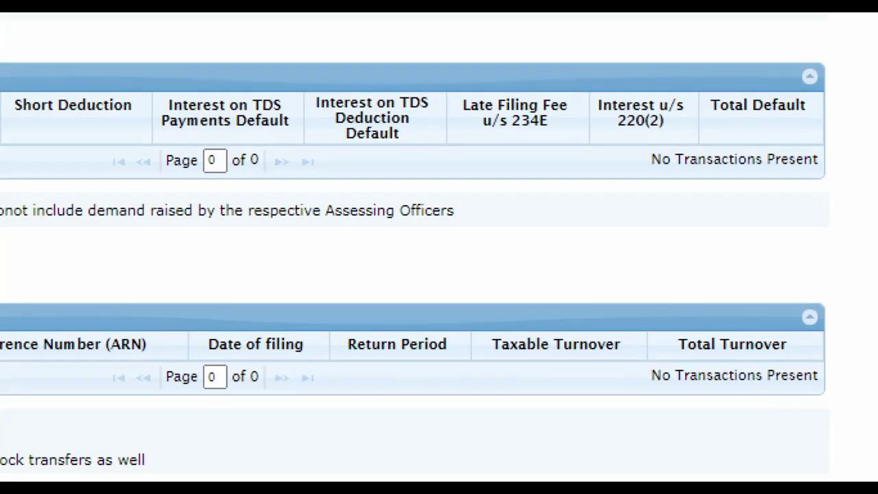
pyautogui.moveTo(182, 310); pyautogui.dragTo(332, 365)
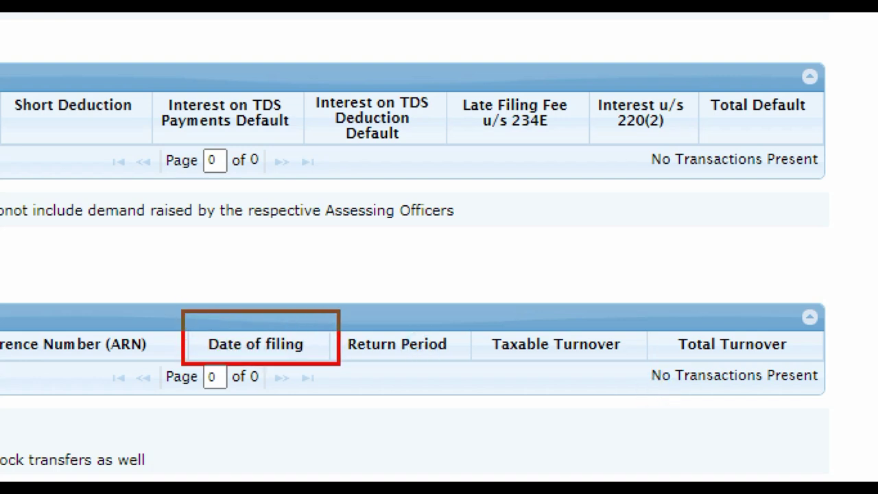
pyautogui.moveTo(327, 307); pyautogui.dragTo(473, 362)
pyautogui.moveTo(475, 307)
pyautogui.mouseDown()
pyautogui.moveTo(563, 347)
pyautogui.moveTo(560, 360)
pyautogui.mouseUp()
pyautogui.moveTo(654, 297)
pyautogui.mouseDown()
pyautogui.moveTo(726, 343)
pyautogui.moveTo(818, 358)
pyautogui.mouseUp()
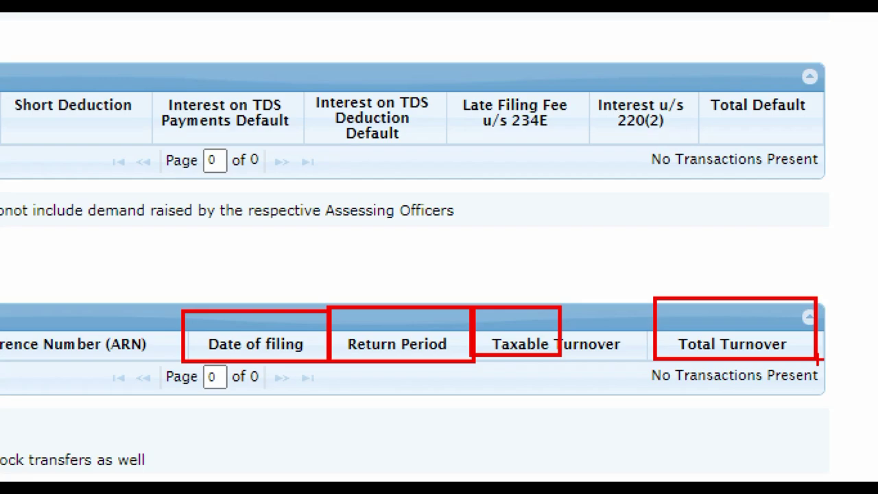
# Step: Export the Form 26AS statement as a PDF and open the downloaded file
pyautogui.scroll(4, 365, 192)
pyautogui.scroll(1, 364, 192)
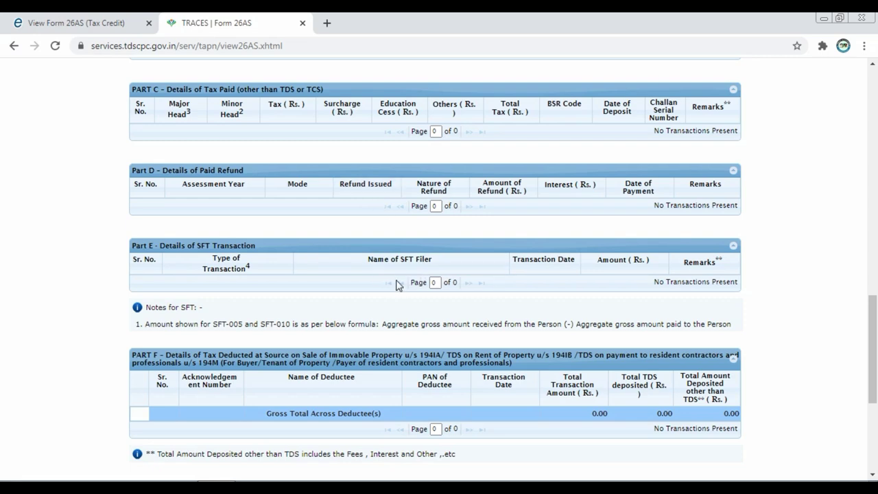
pyautogui.scroll(10, 364, 260)
pyautogui.scroll(4, 366, 244)
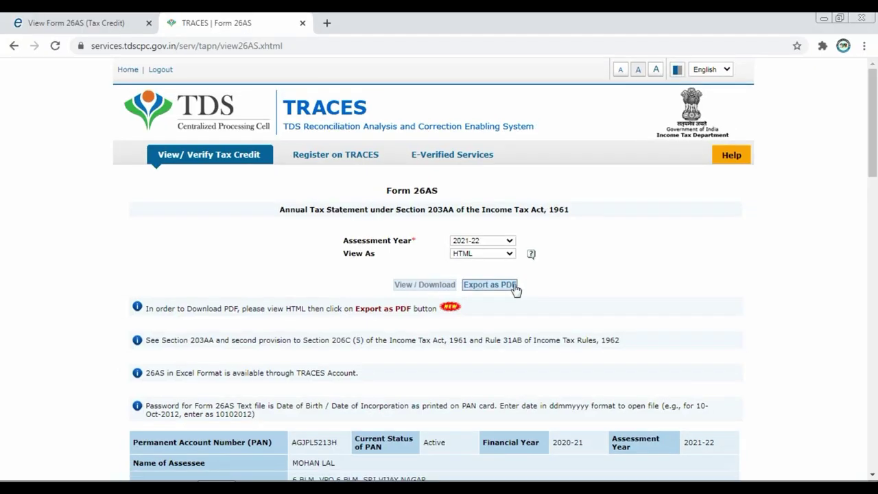
pyautogui.click(509, 288)
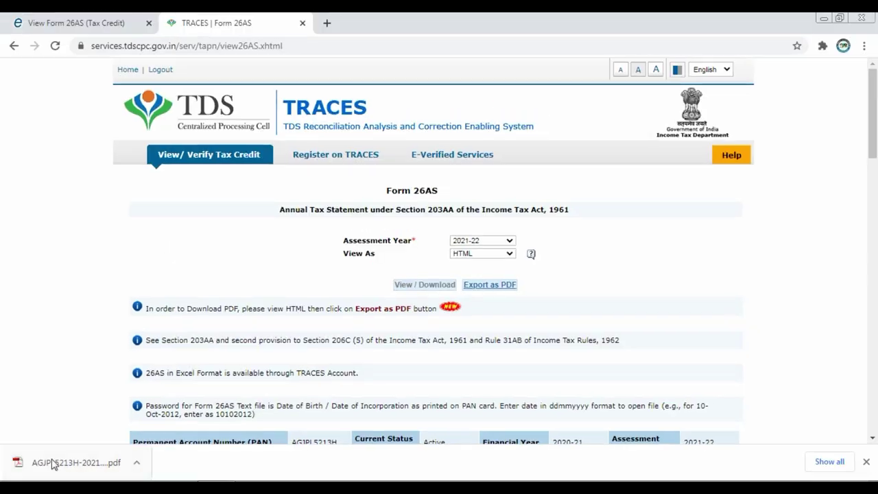
pyautogui.click(121, 429)
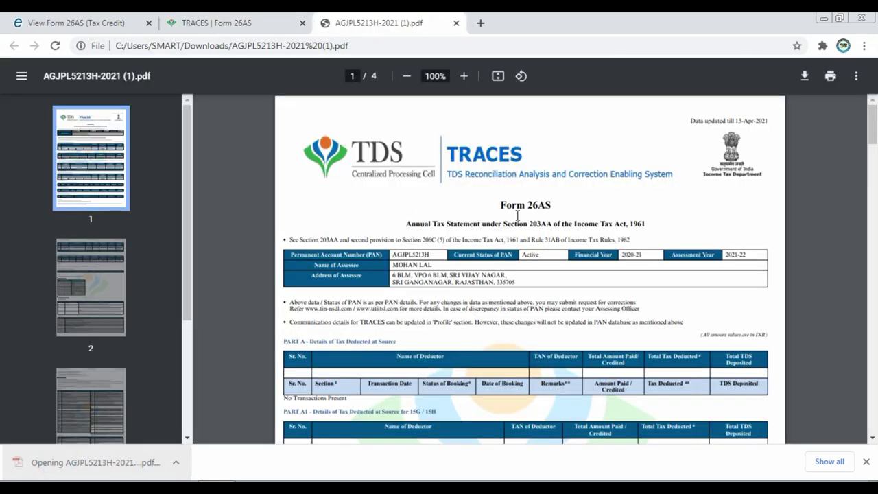
# Step: Read through the exported Form 26AS PDF, checking its parts and assessee details
pyautogui.scroll(-3, 489, 235)
pyautogui.scroll(-1, 483, 230)
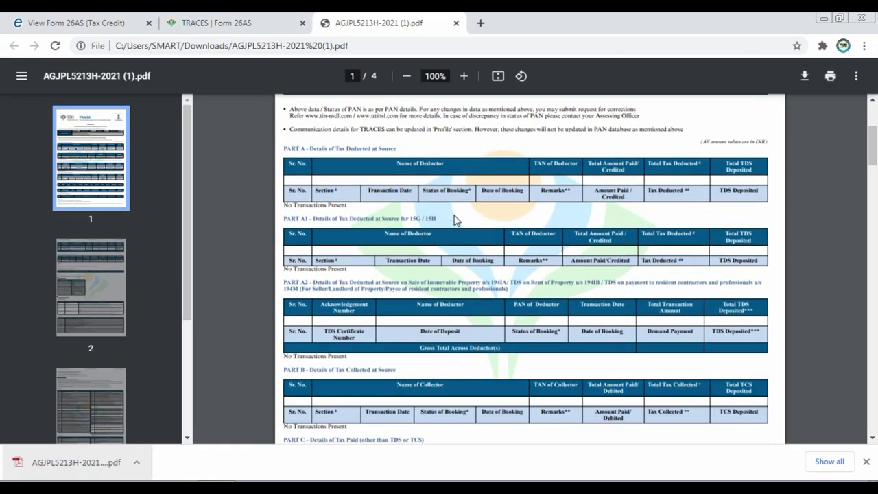
pyautogui.scroll(-2, 453, 220)
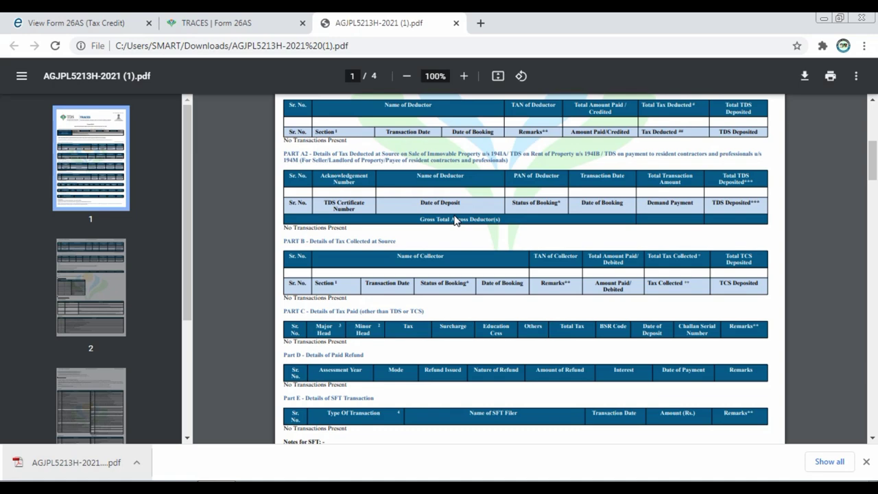
pyautogui.scroll(-3, 483, 211)
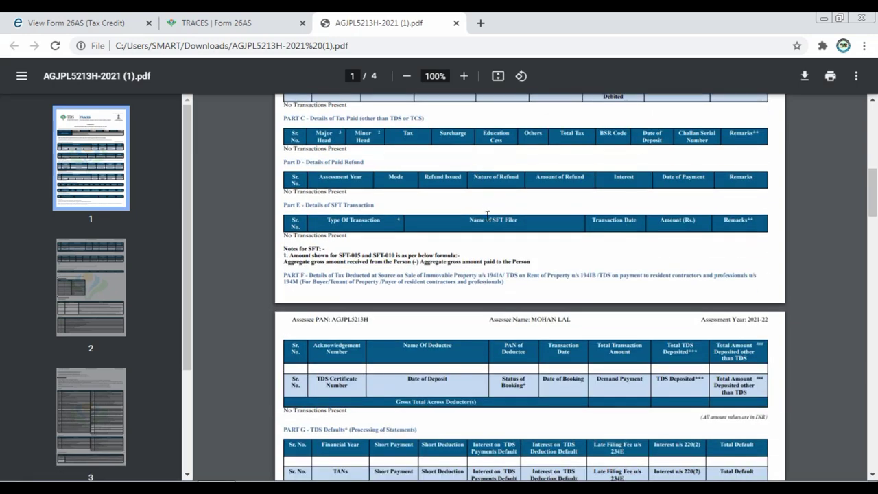
pyautogui.scroll(-6, 487, 218)
pyautogui.scroll(15, 487, 219)
pyautogui.scroll(2, 487, 221)
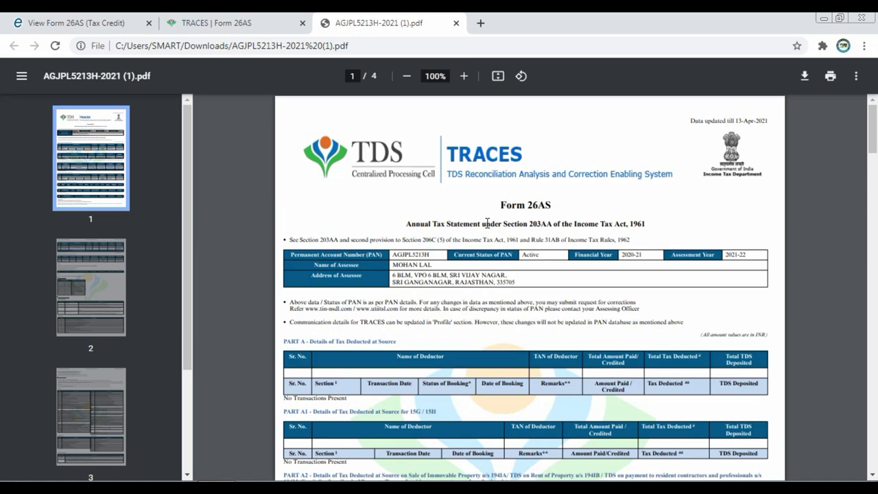
# Step: Return to the TRACES Form 26AS page and review the assessee details and the tax tables in the HTML statement
pyautogui.click(255, 24)
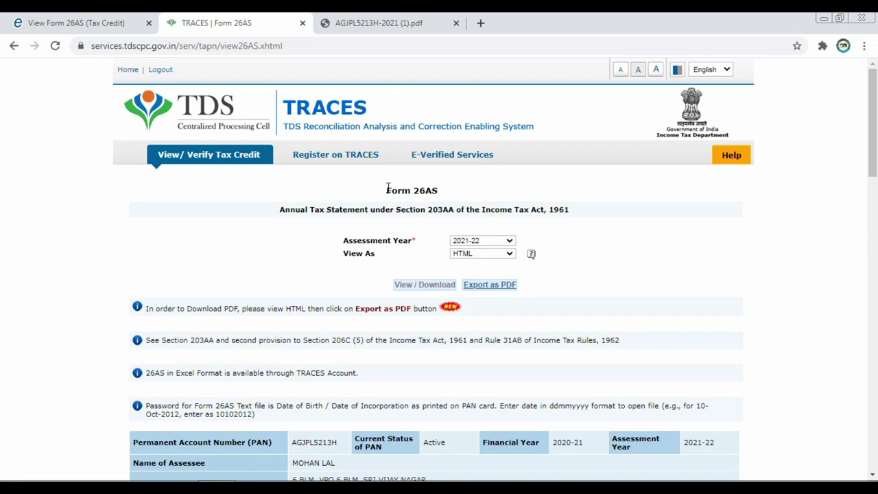
pyautogui.scroll(-10, 305, 240)
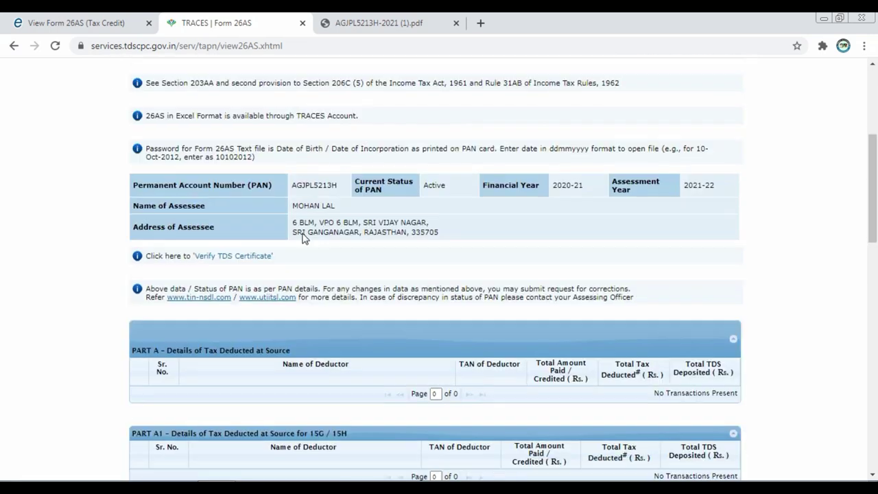
pyautogui.scroll(-2, 305, 241)
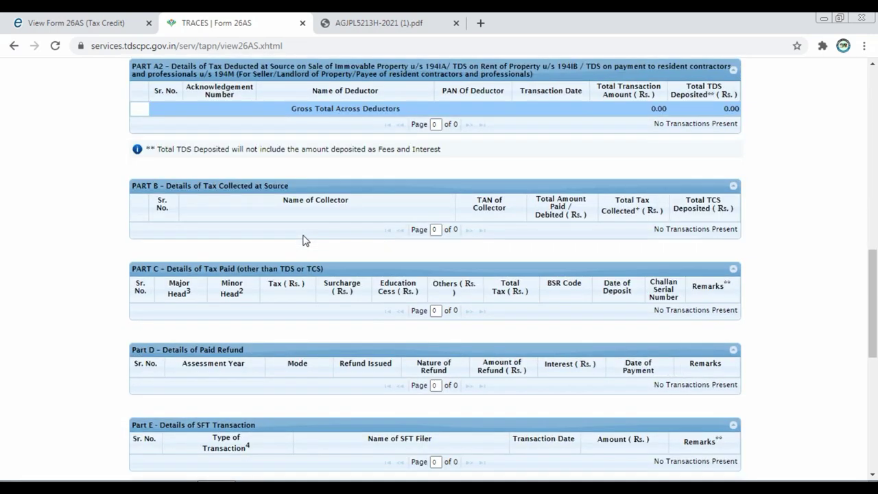